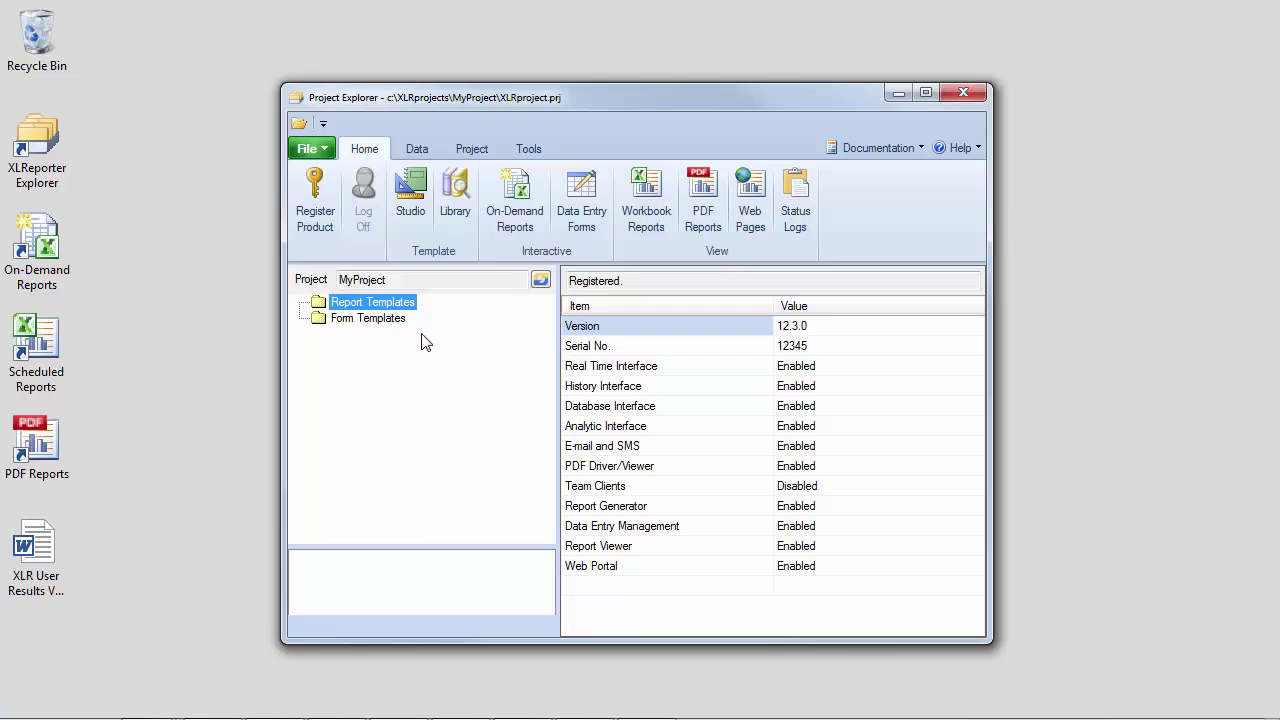
Create a template from Real Time > General > Values, named rtSummaryLib, on the XLR_DA connector.
click(460, 226)
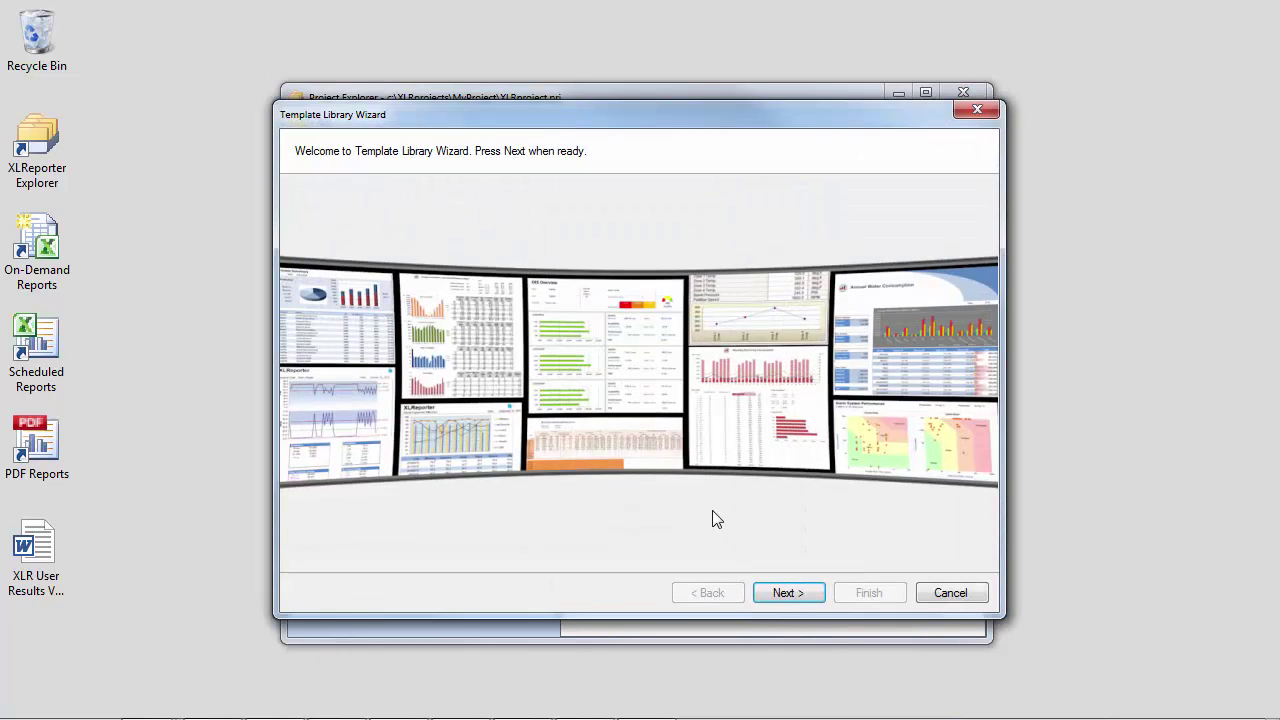
click(771, 590)
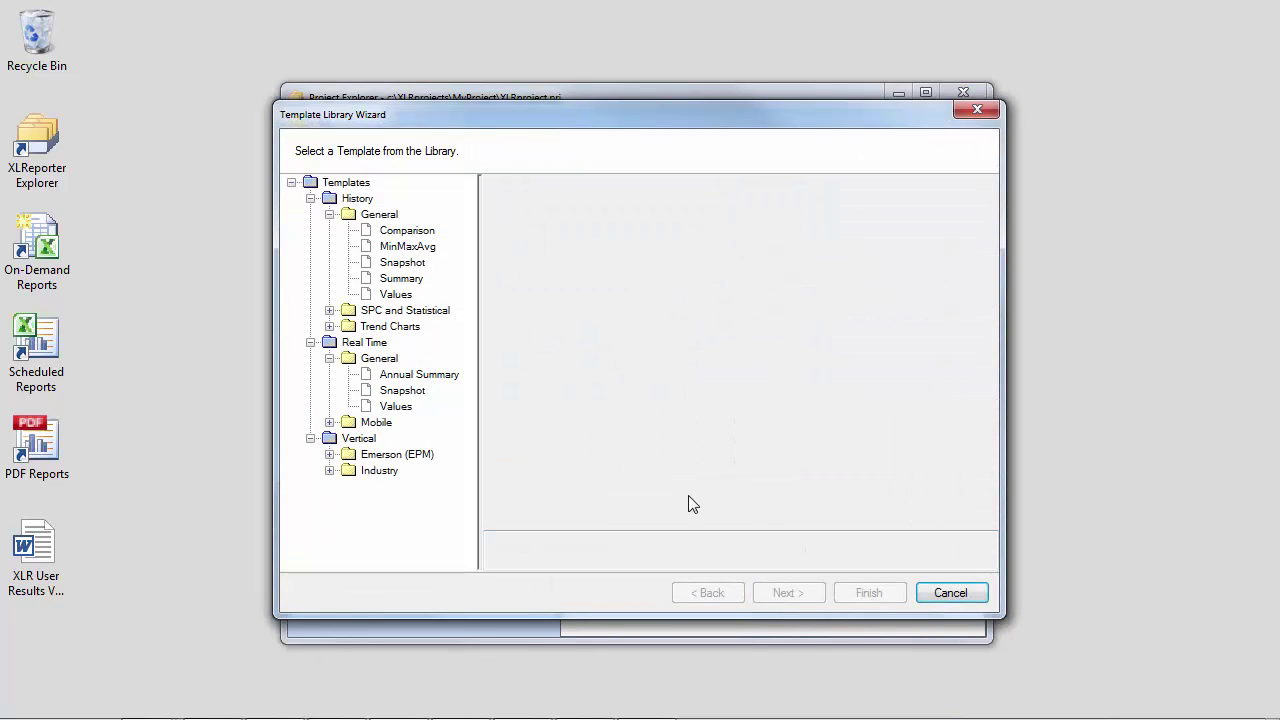
click(405, 407)
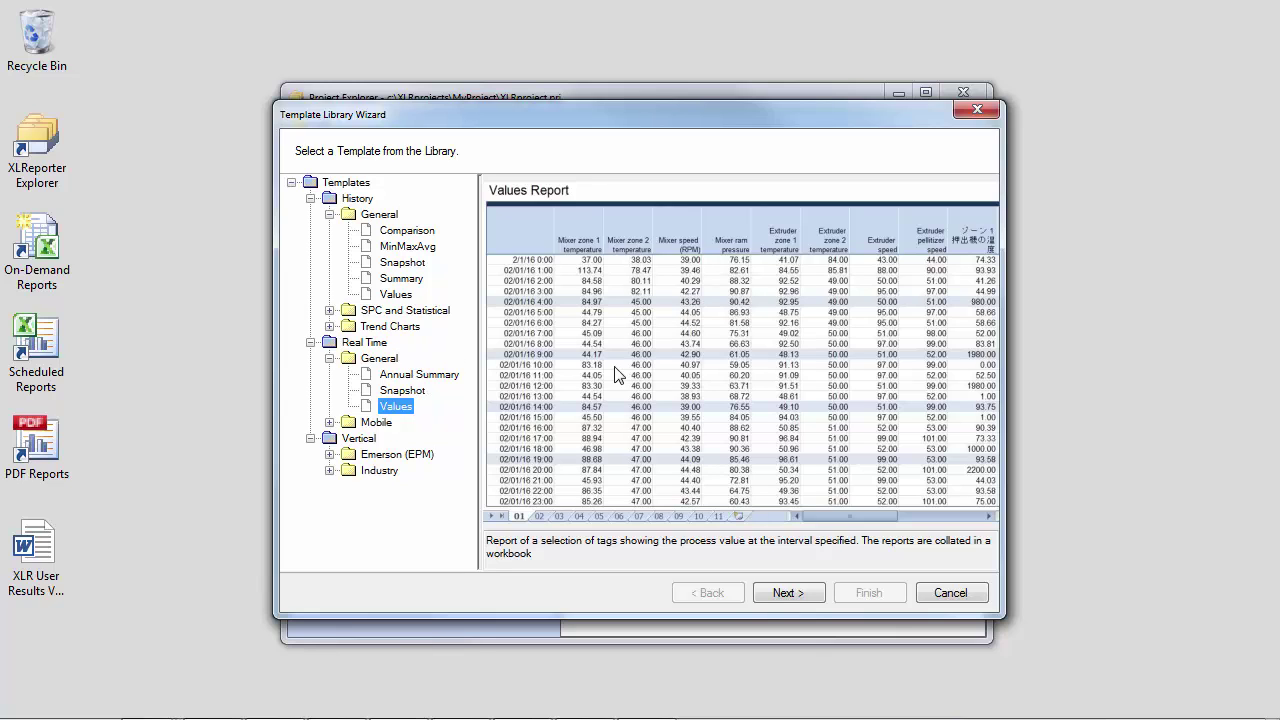
click(776, 592)
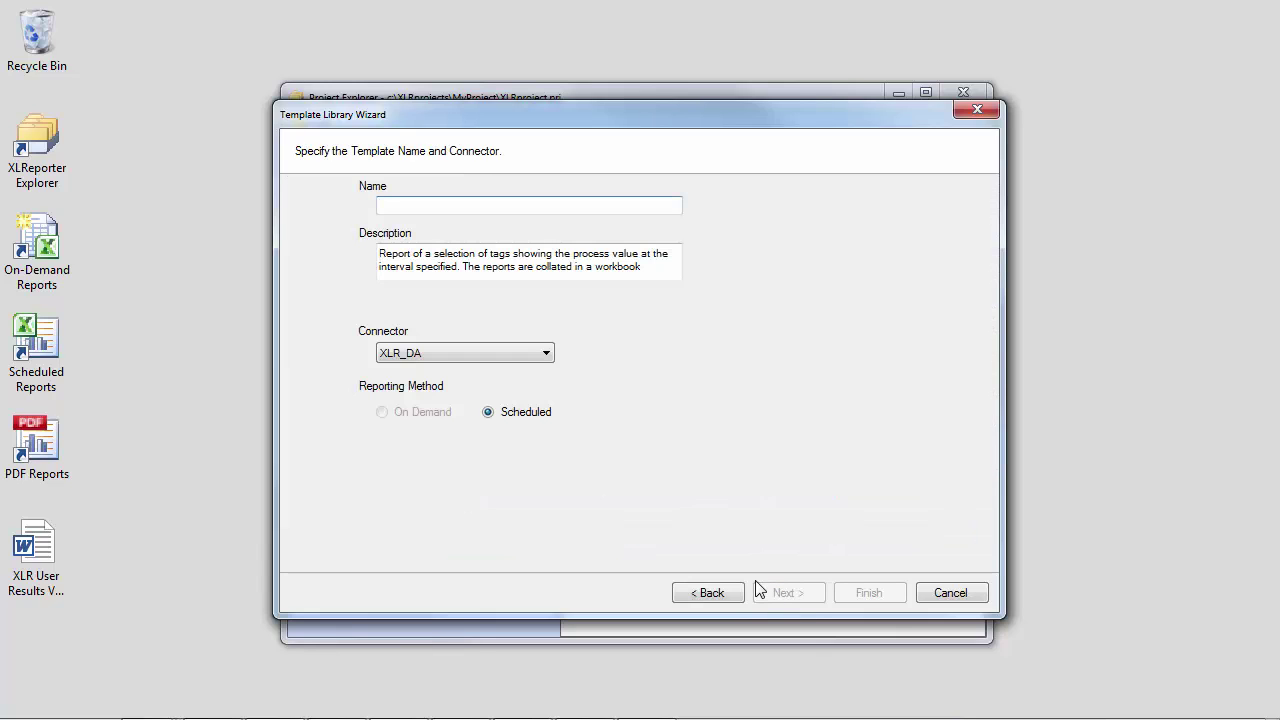
text(n)
text(tSummaryLib)
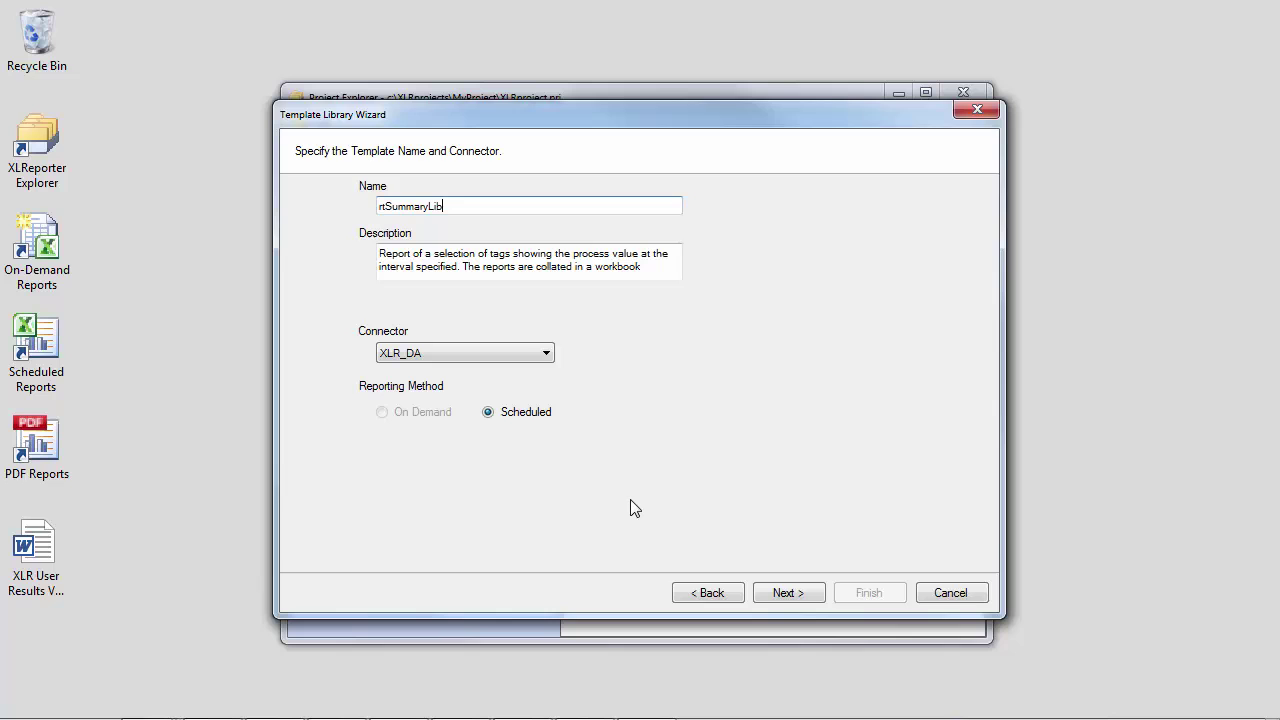
click(546, 358)
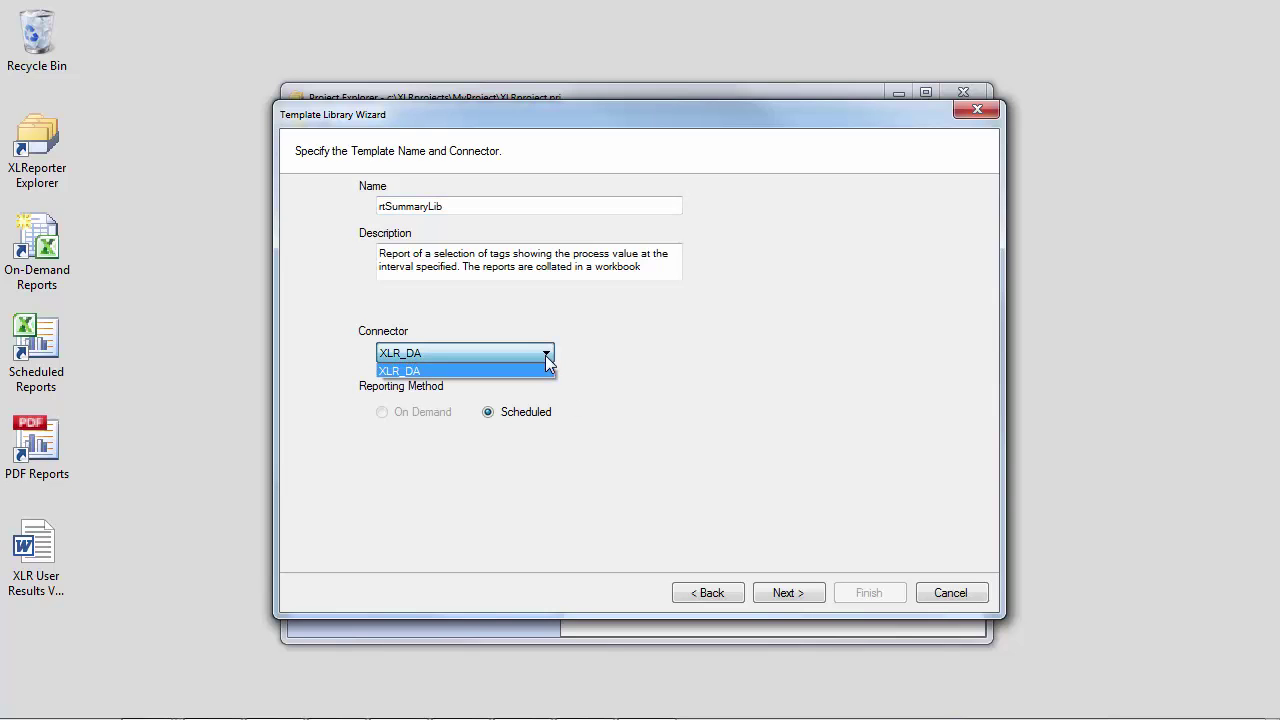
click(540, 364)
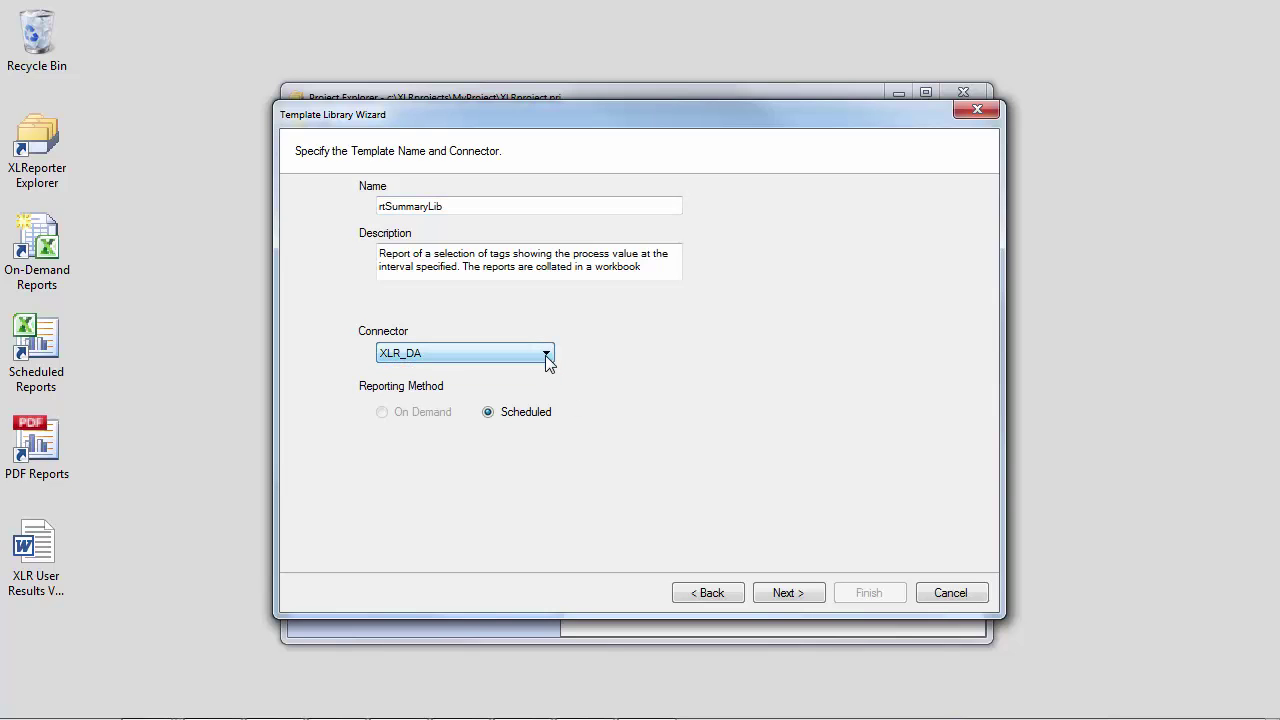
click(781, 593)
Add all four Mixer tags and all four Extruder tags into Tag 1–8 from the tag browser.
click(647, 278)
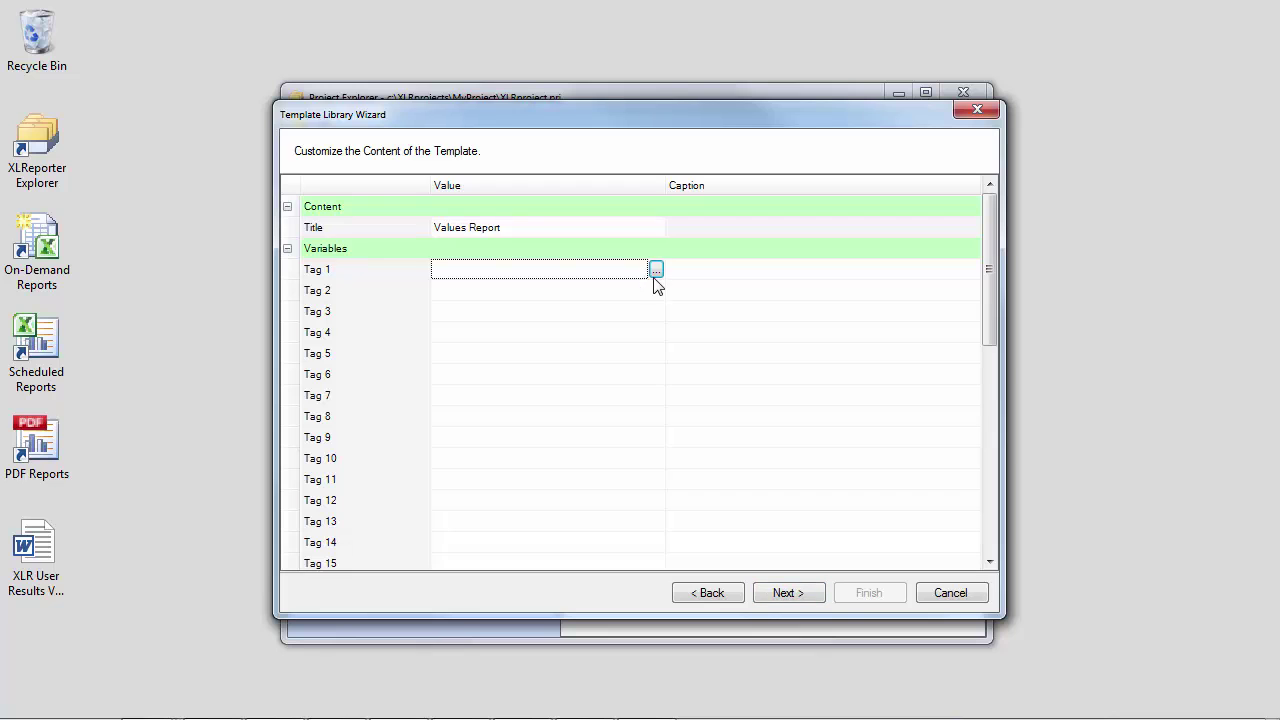
click(656, 270)
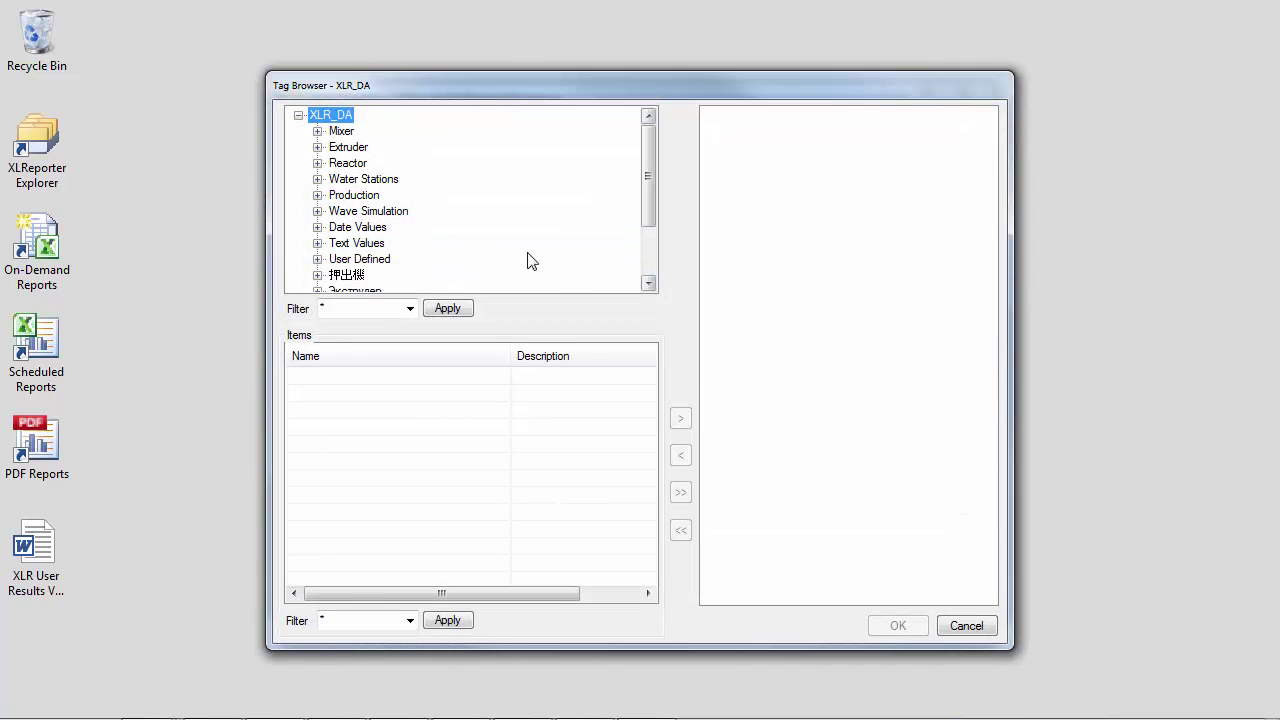
click(343, 133)
click(681, 494)
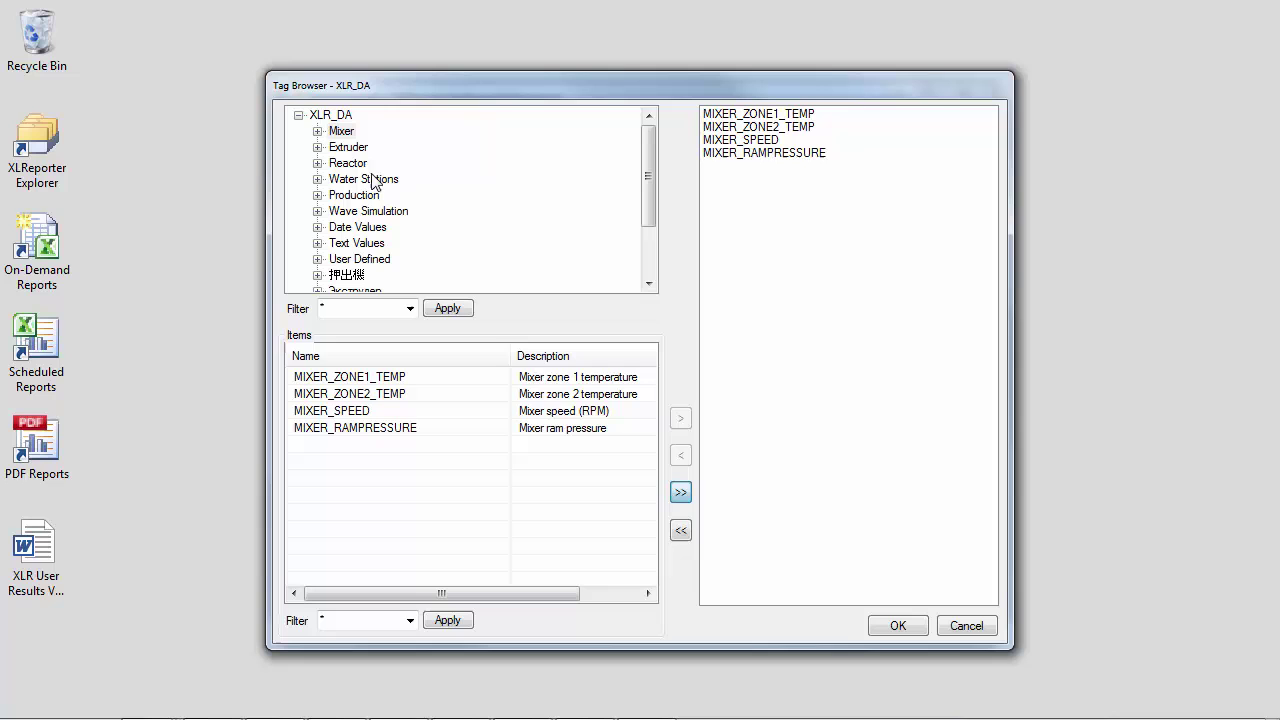
click(348, 147)
click(681, 494)
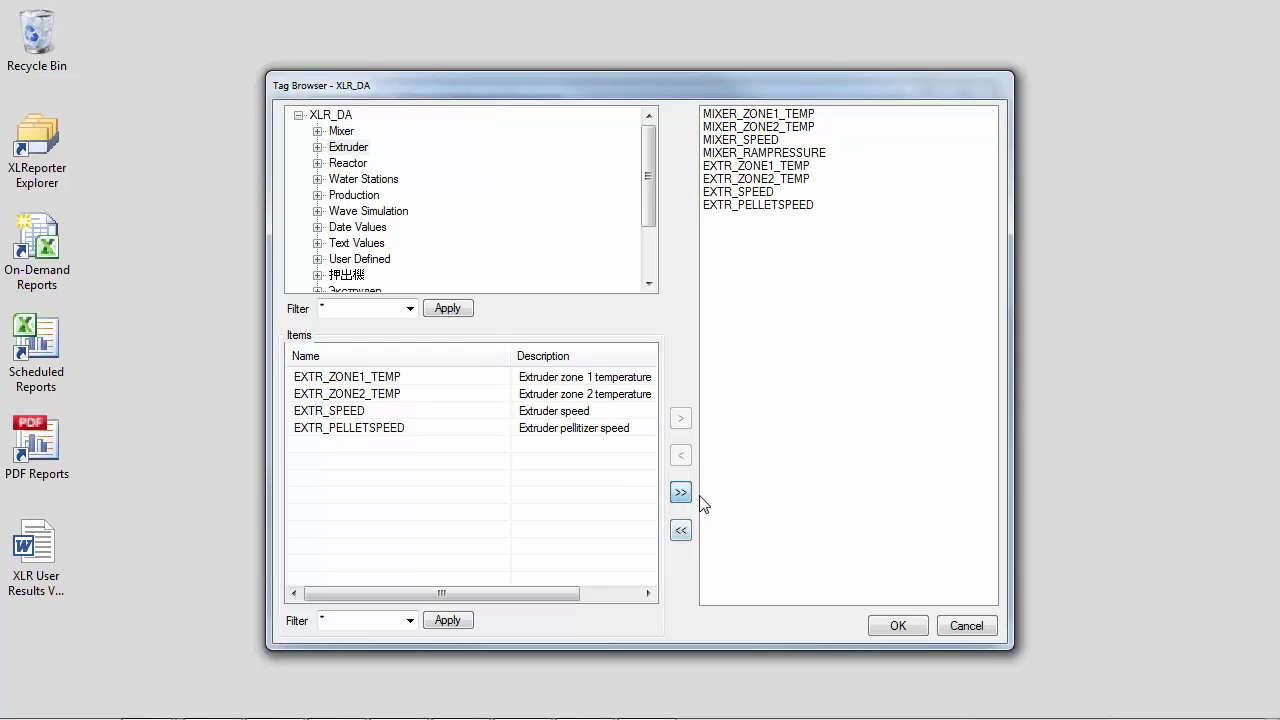
click(897, 625)
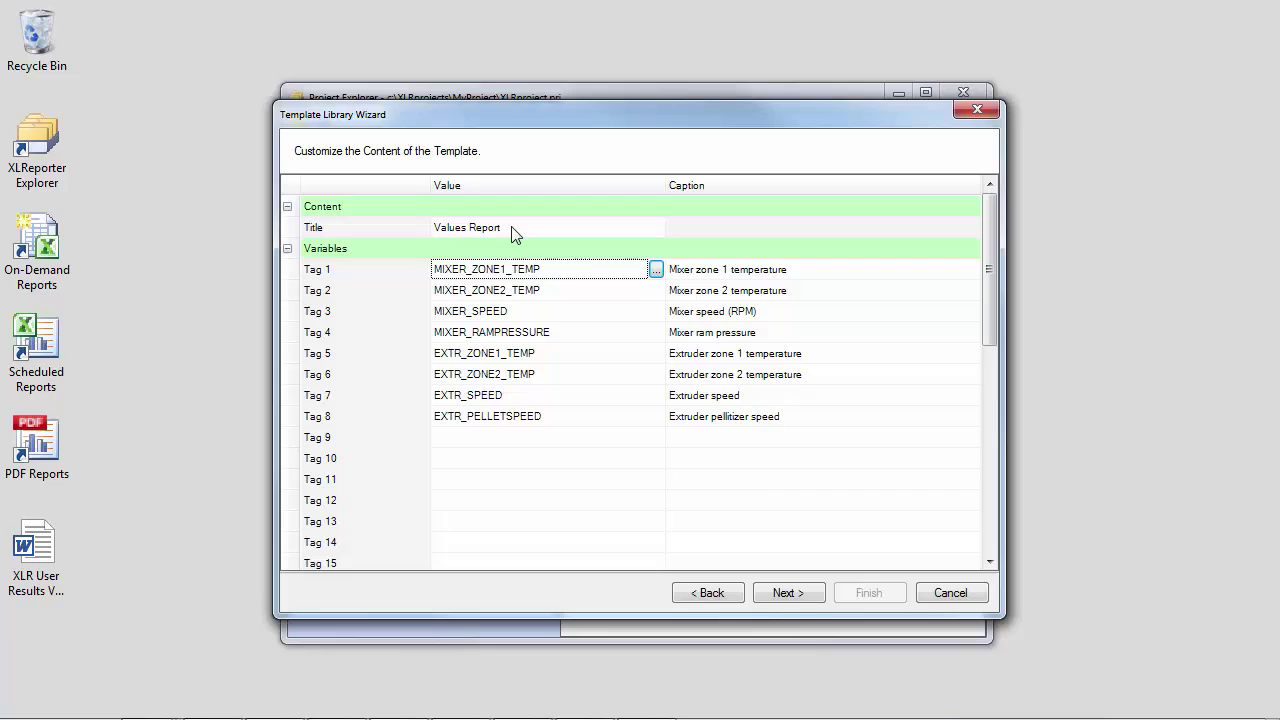
Keep Period Day, Interval 1 Hour and Collate Month, then finish the template wizard.
click(794, 590)
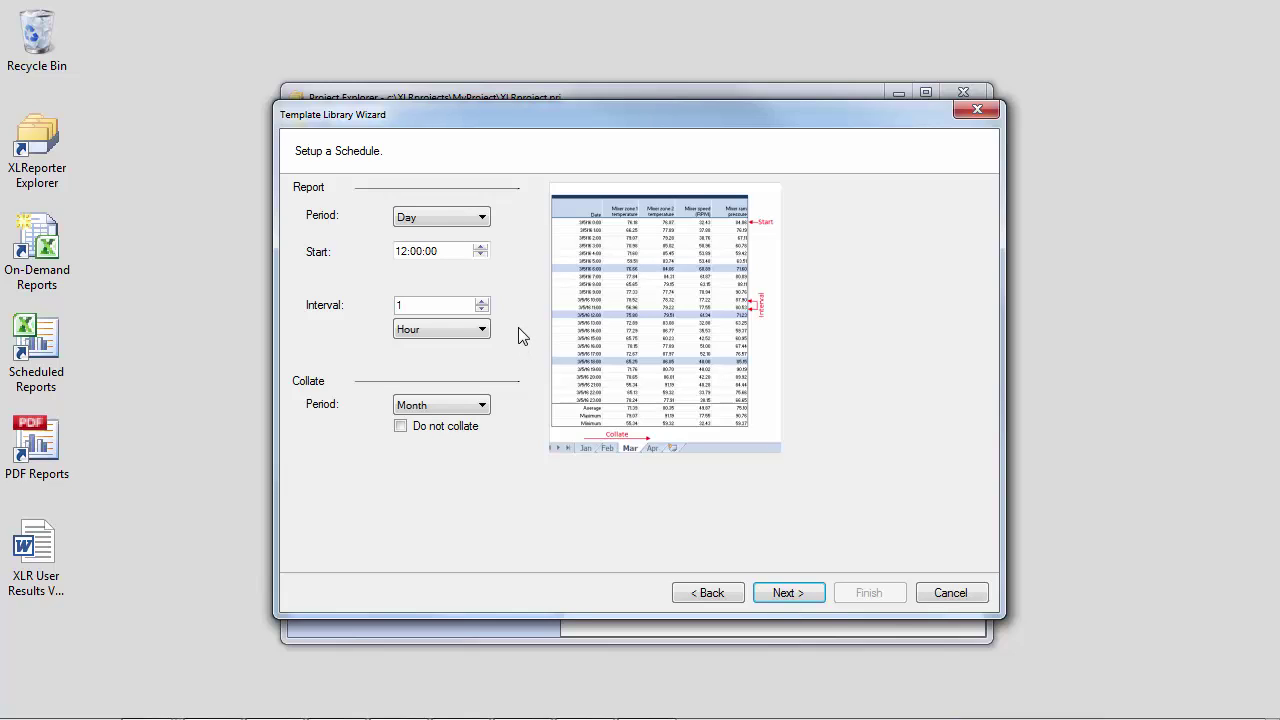
click(810, 596)
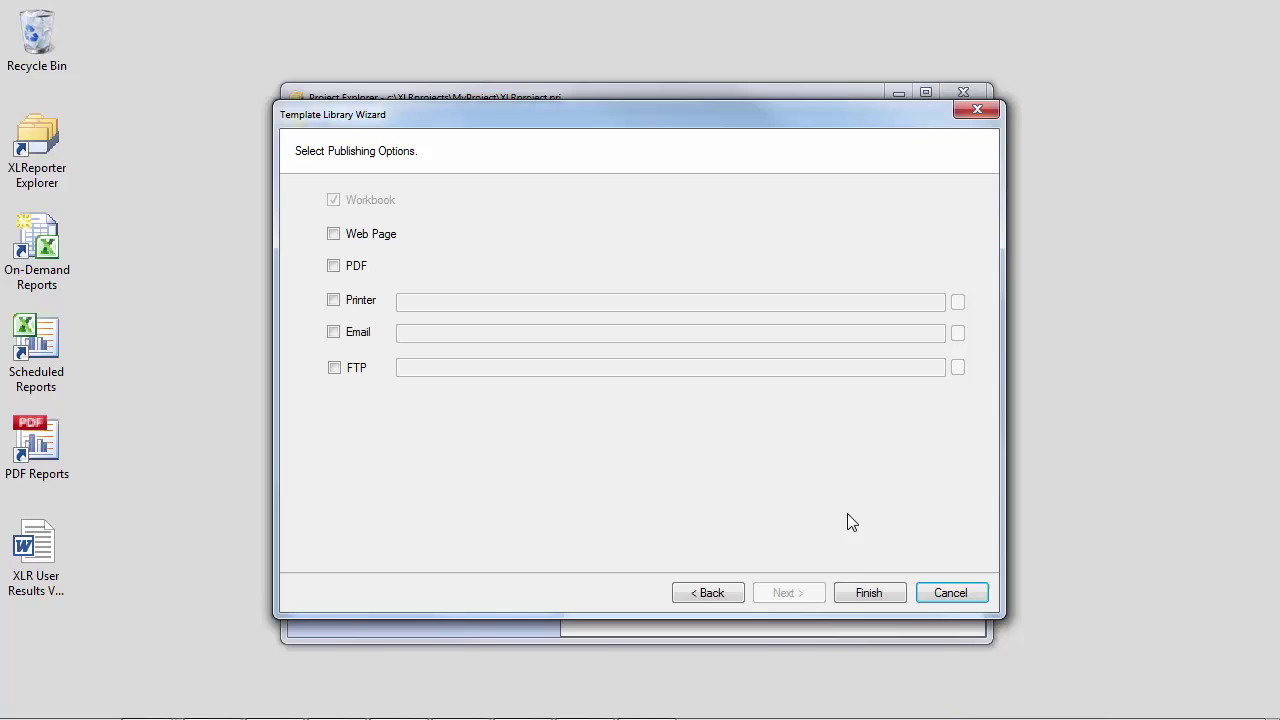
click(860, 592)
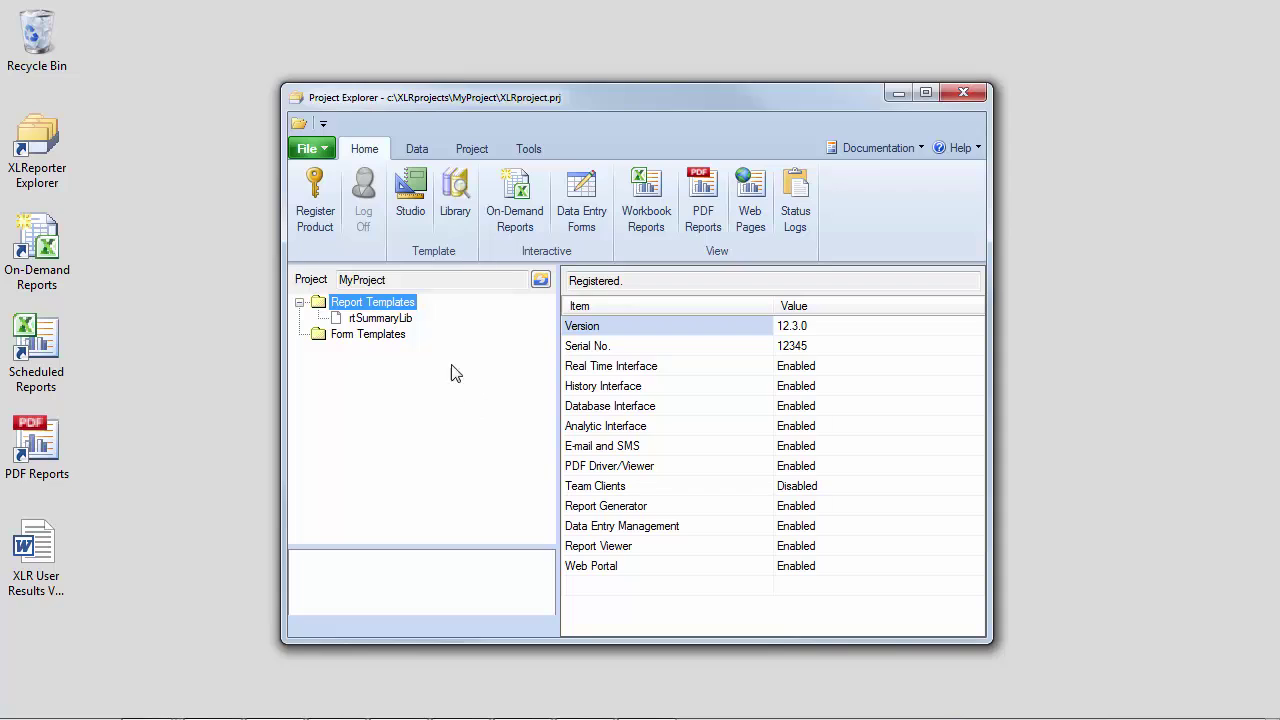
Test the Continuous schedule in Schedule Designer over Mar 09–13 2017, then close the results.
click(488, 152)
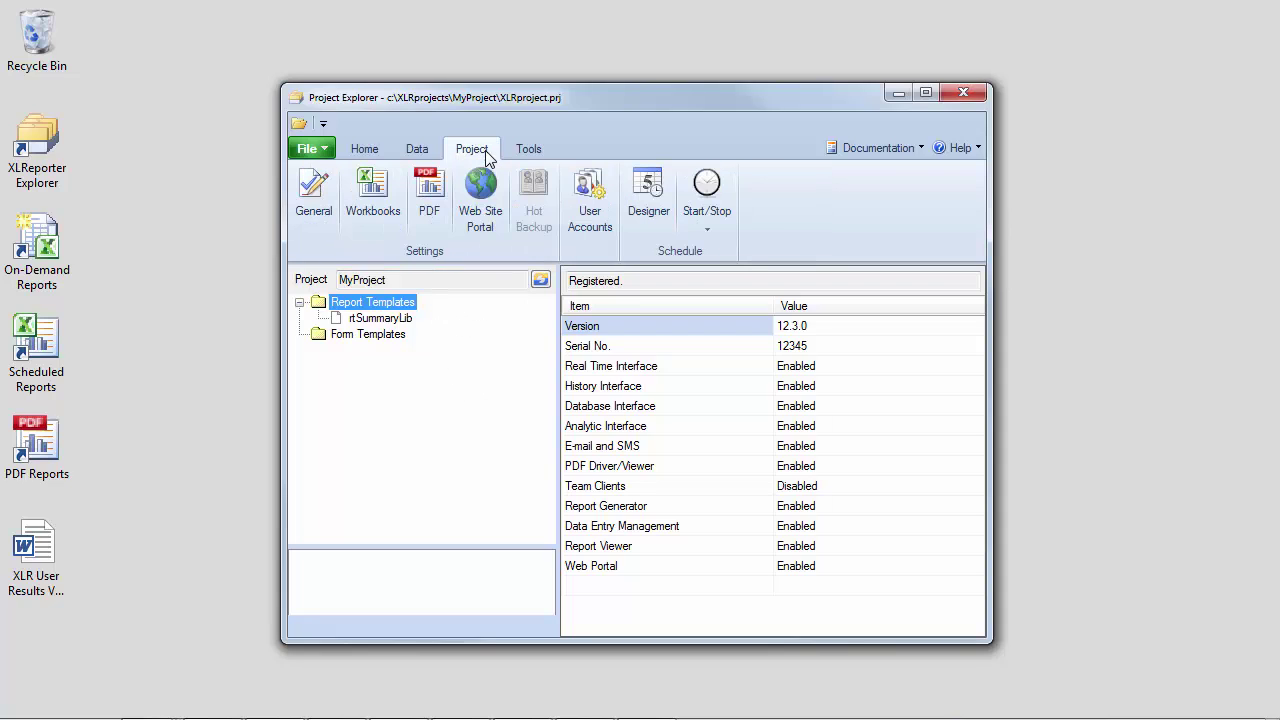
click(648, 213)
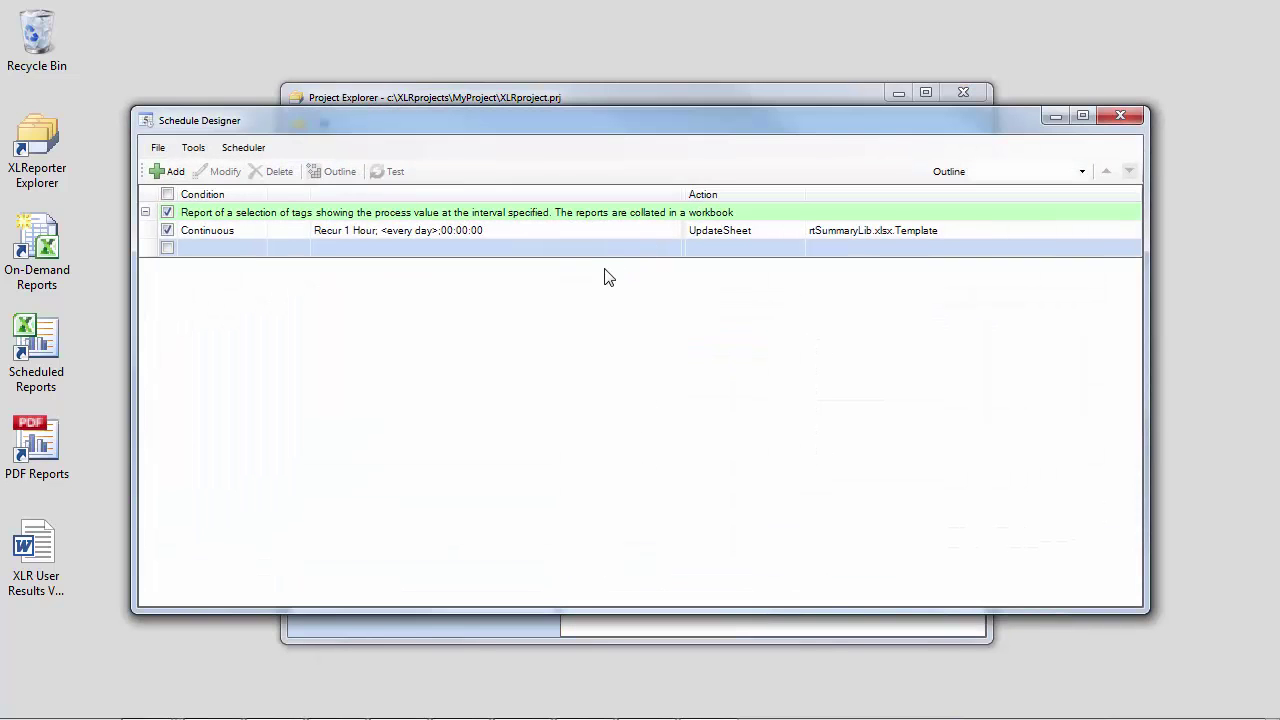
click(416, 232)
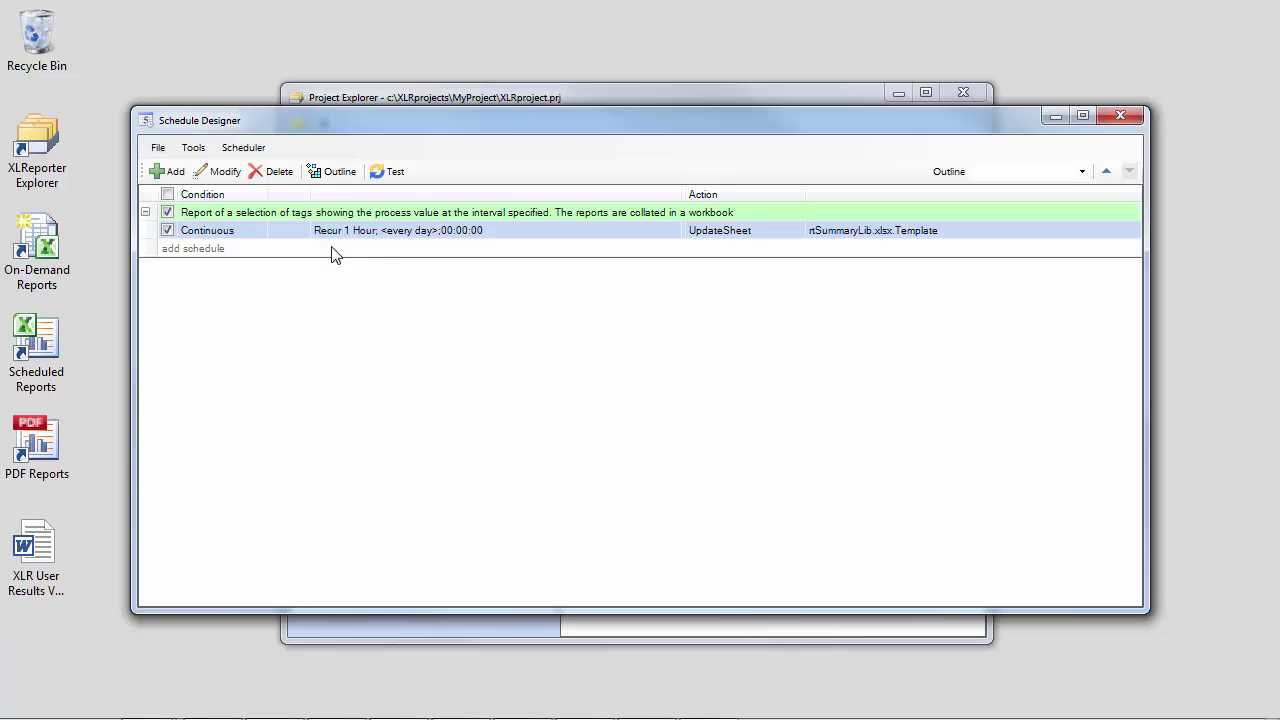
click(390, 175)
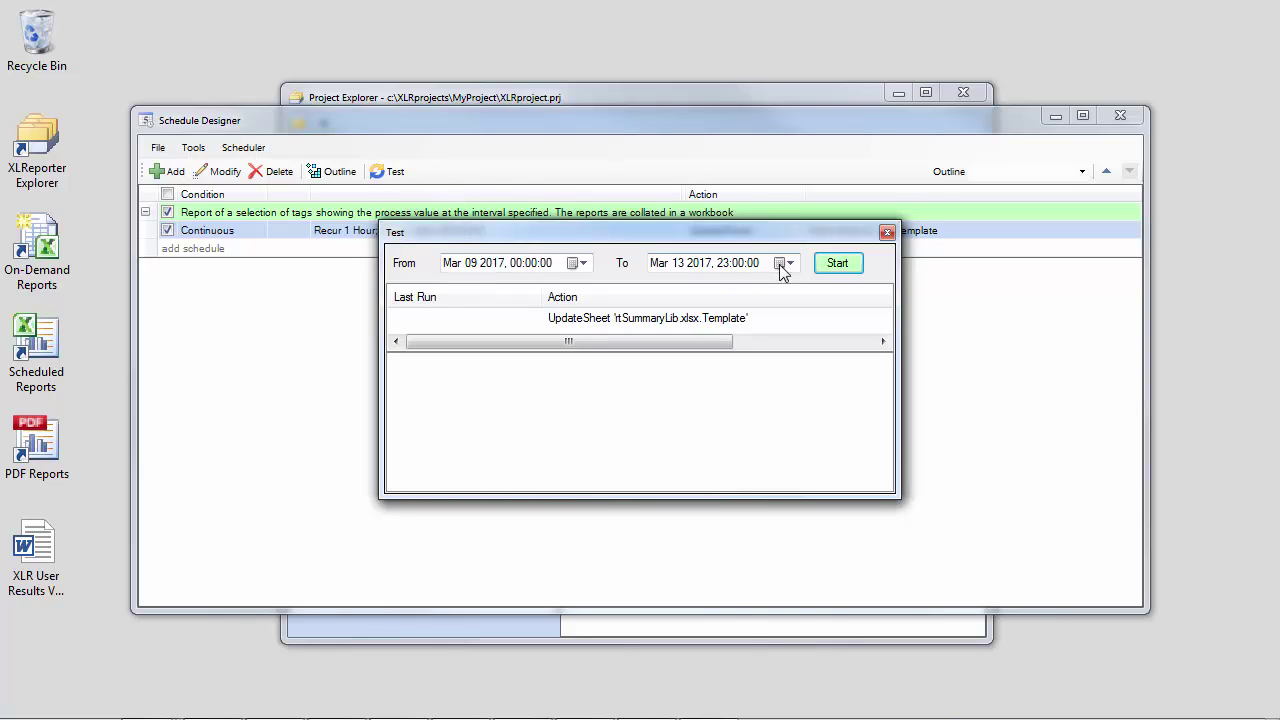
click(837, 264)
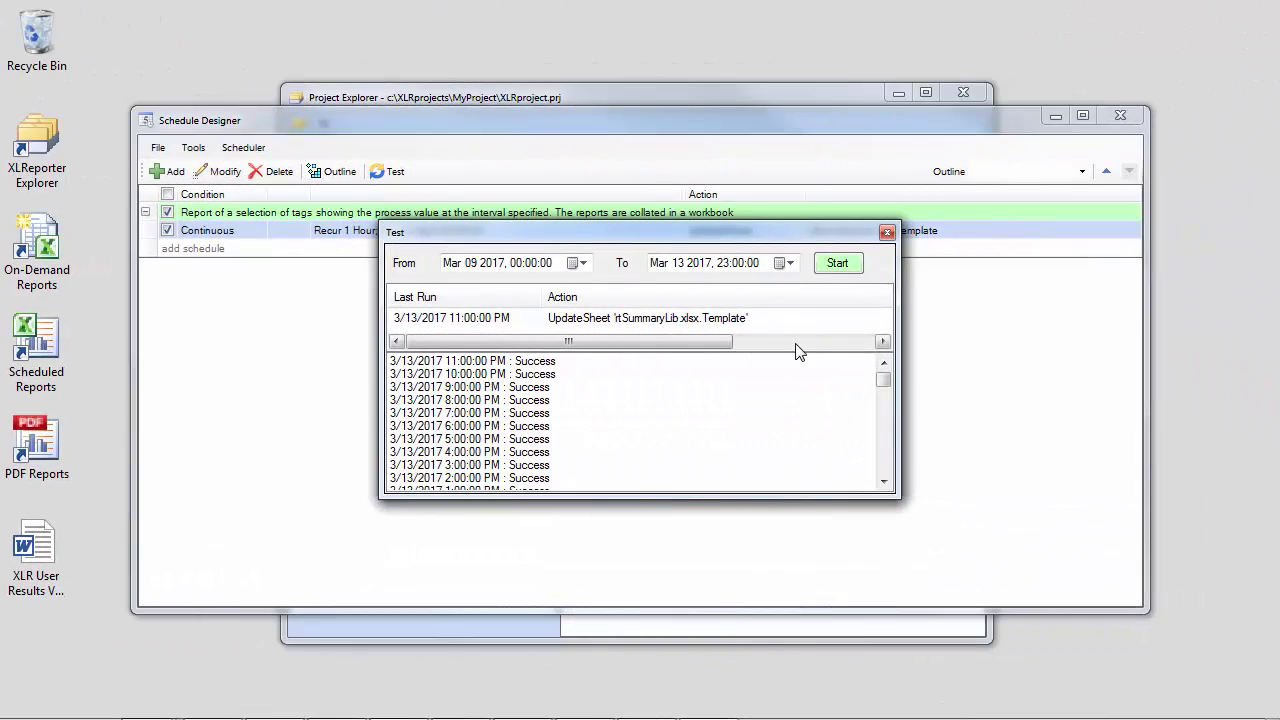
click(887, 233)
Close Schedule Designer and open the rtSummaryLib workbook in the Workbook Reports viewer.
click(1121, 116)
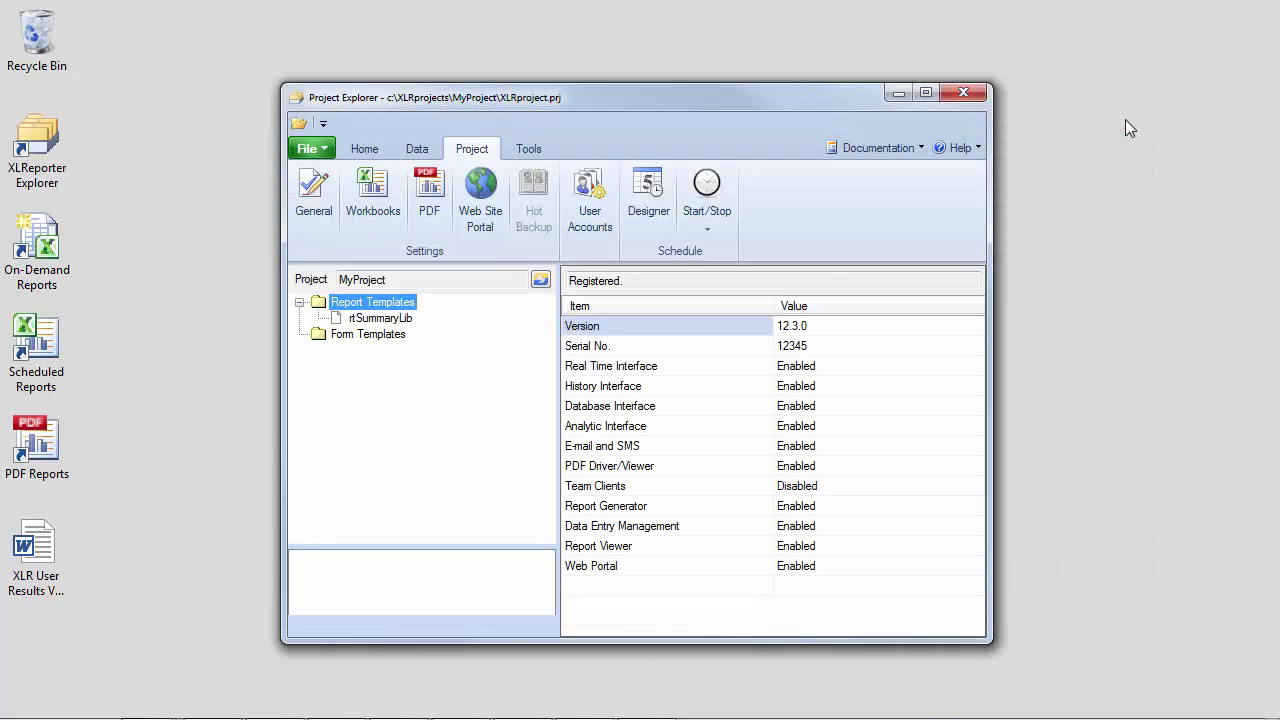
click(378, 152)
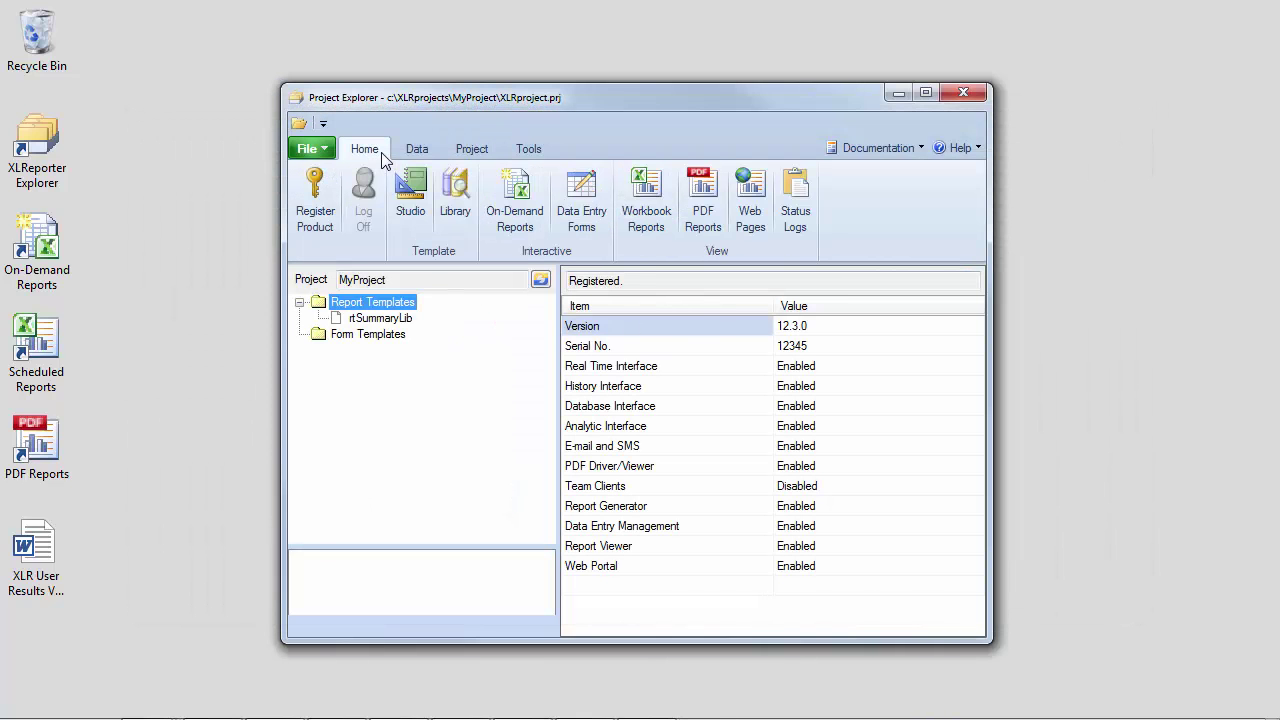
click(645, 200)
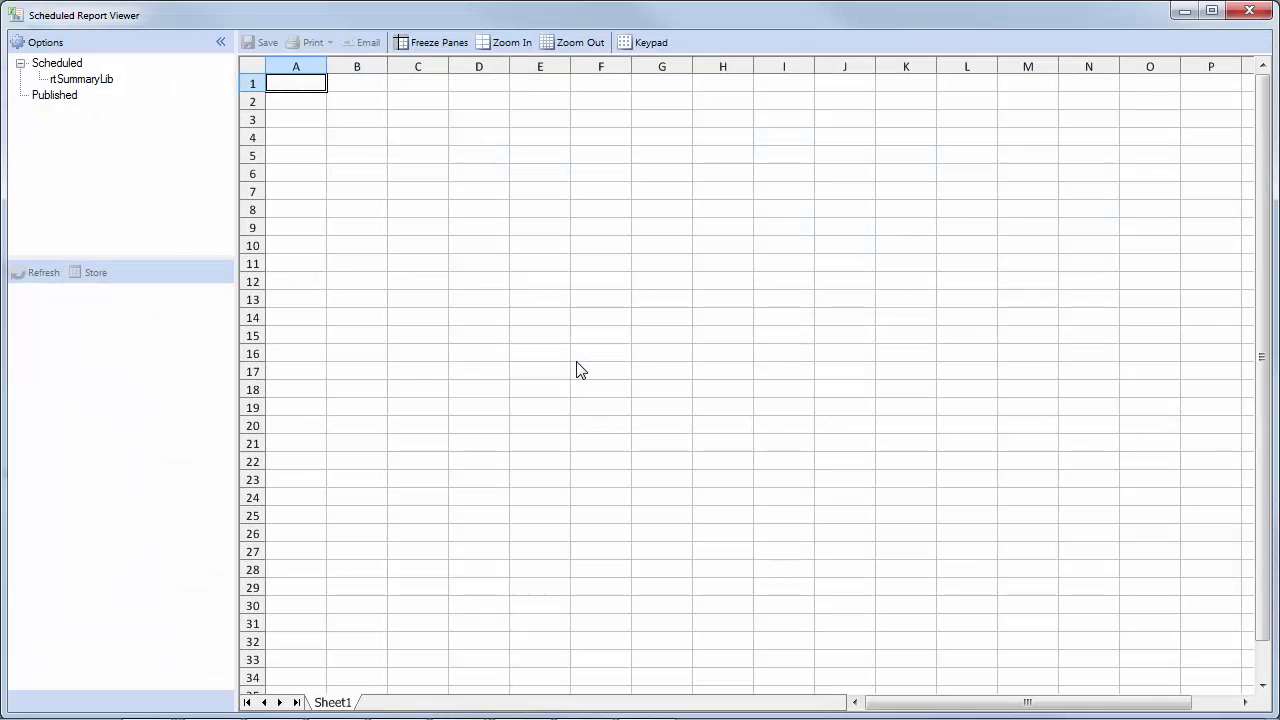
click(84, 79)
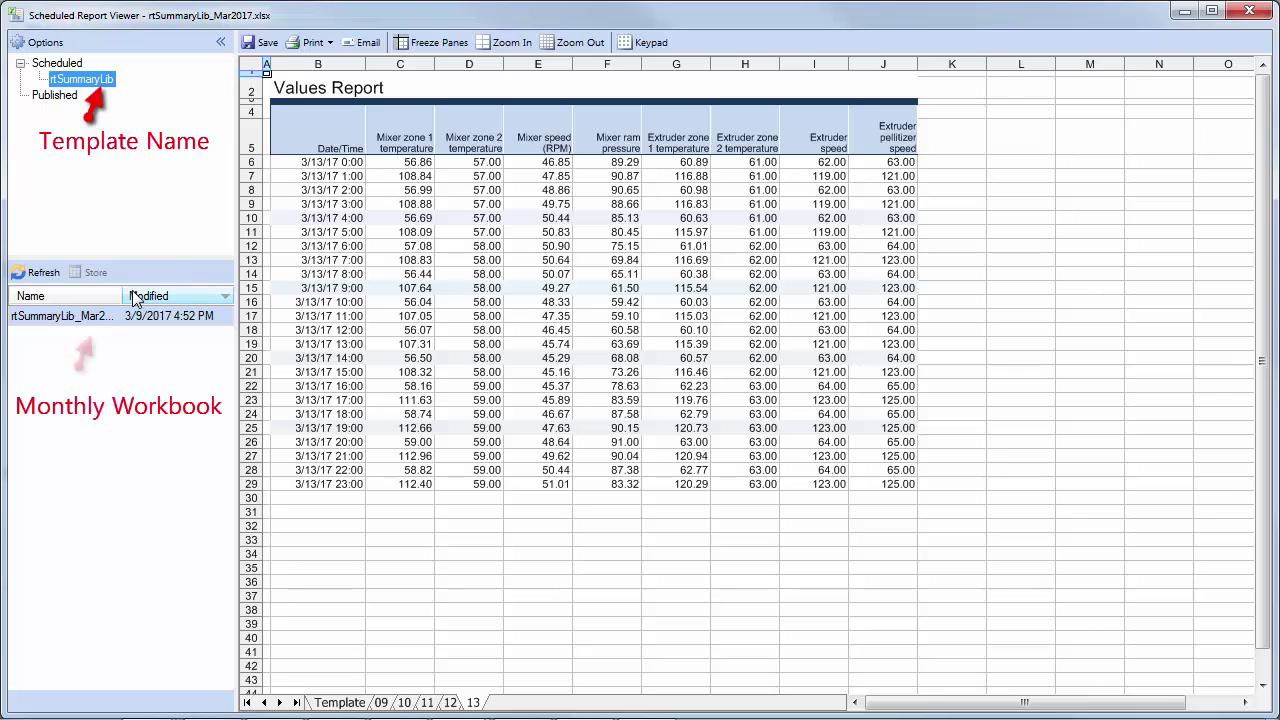
Review the 3/13/17 hourly samples from 0:00 to 23:00, then minimize the viewer.
drag(123, 296, 162, 296)
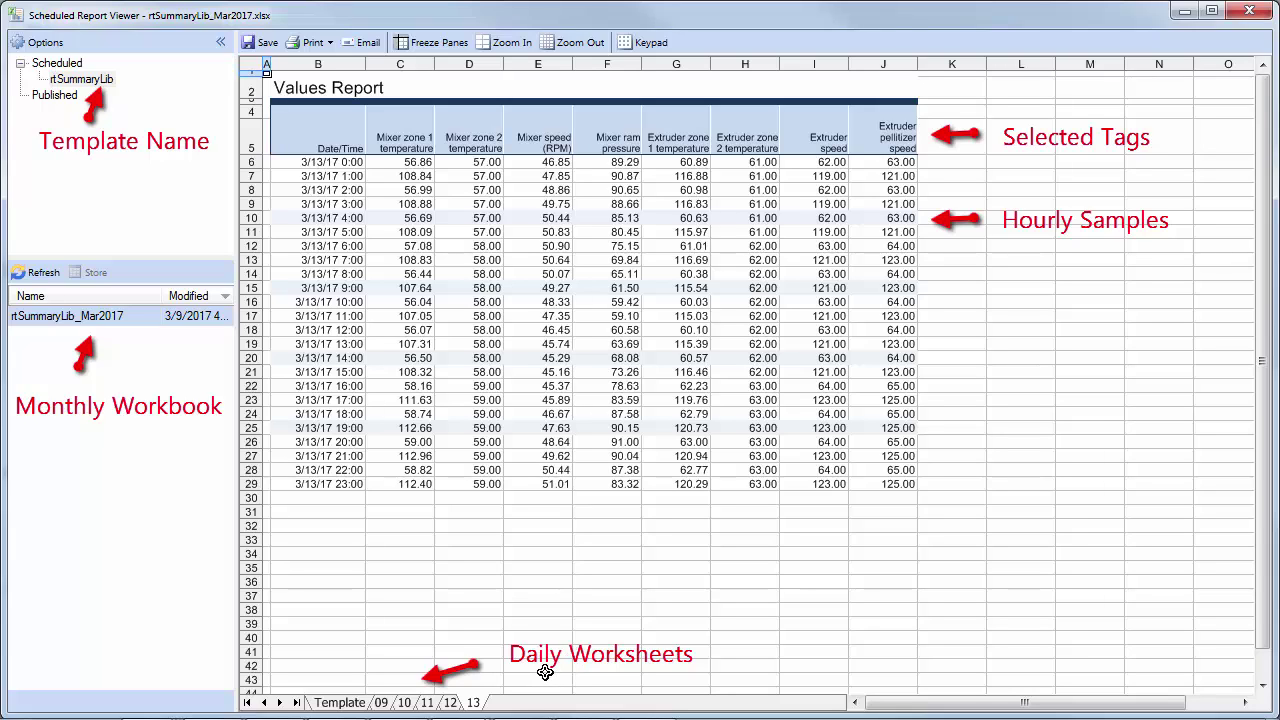
click(358, 165)
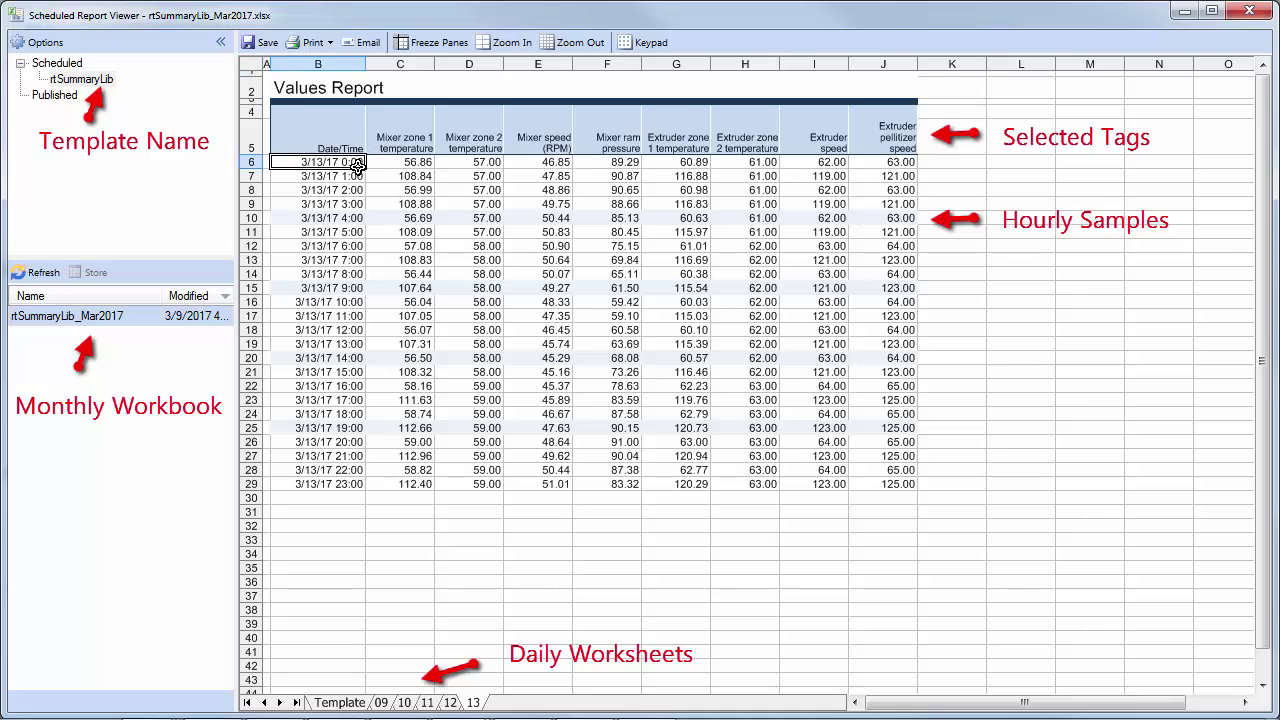
click(340, 485)
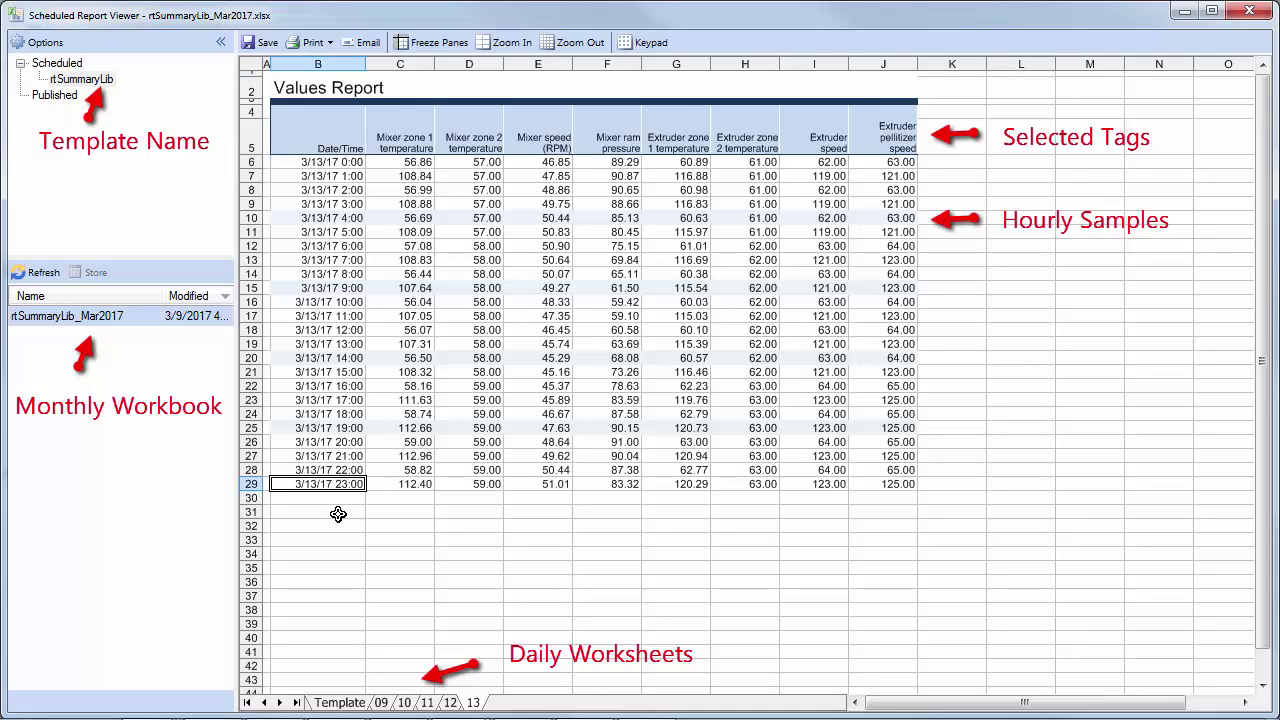
click(1185, 13)
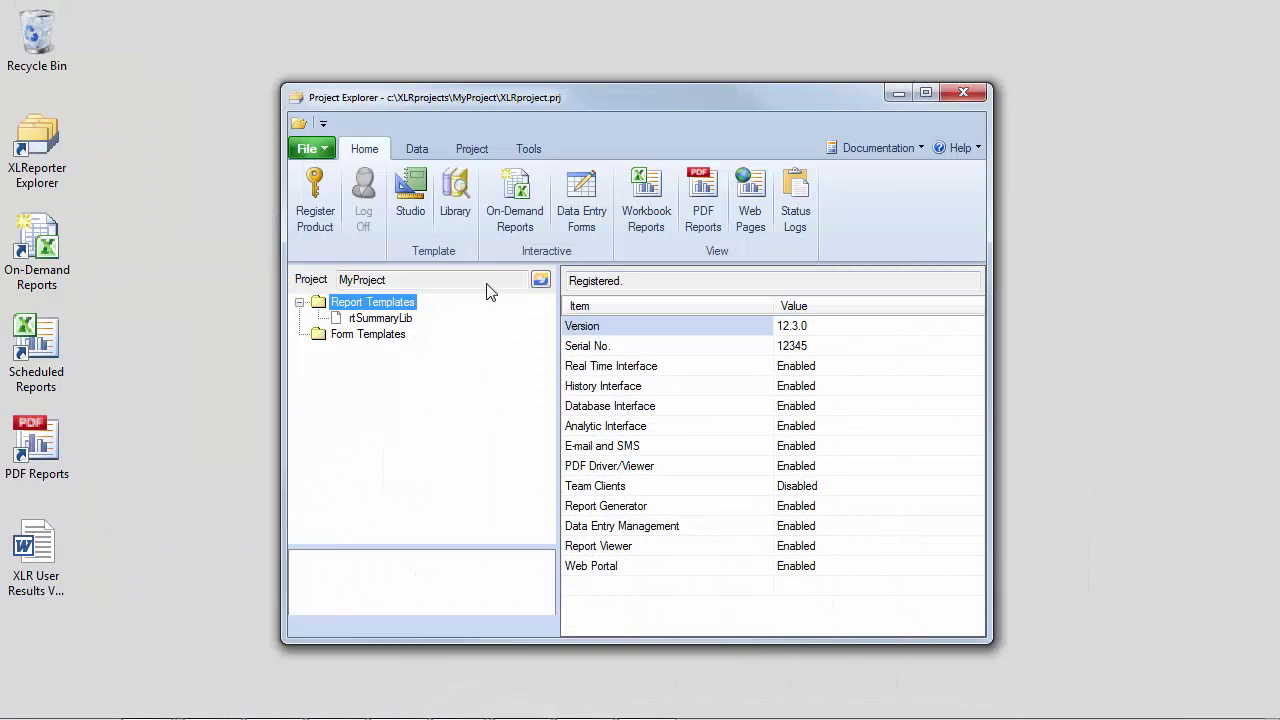
Choose Start from the Project tab's Start/Stop menu to run the scheduler.
click(478, 150)
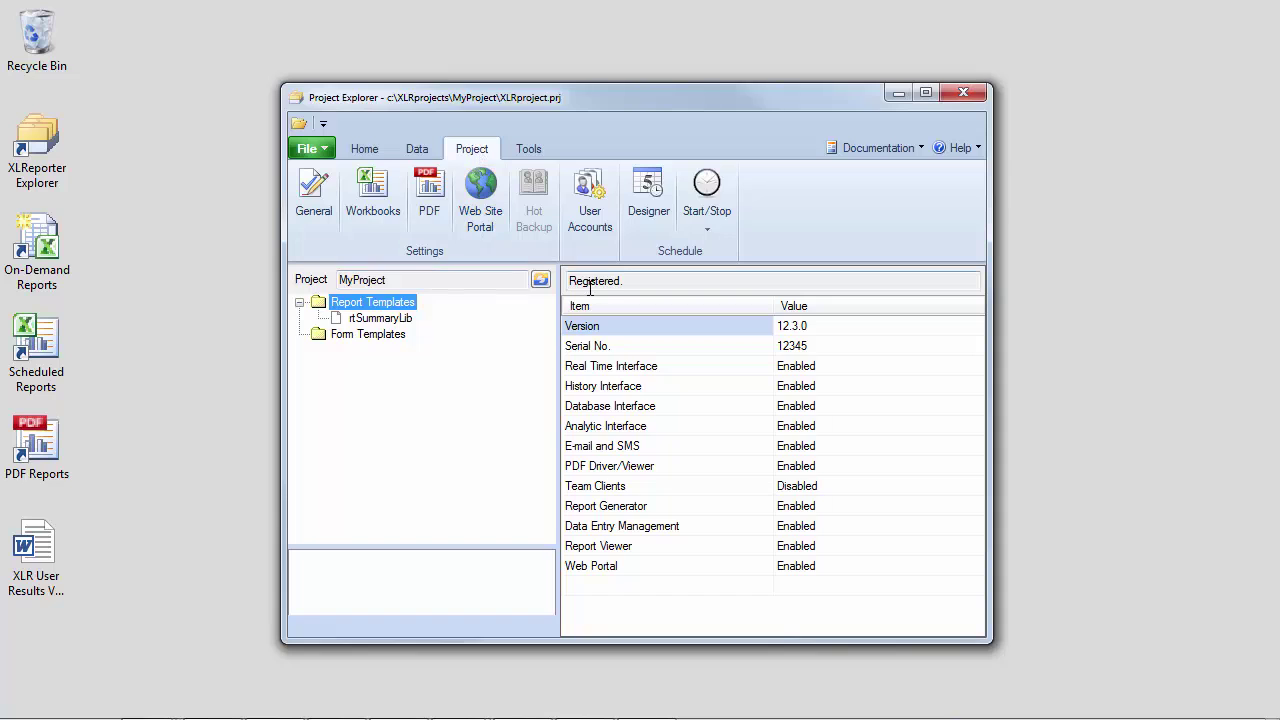
click(704, 232)
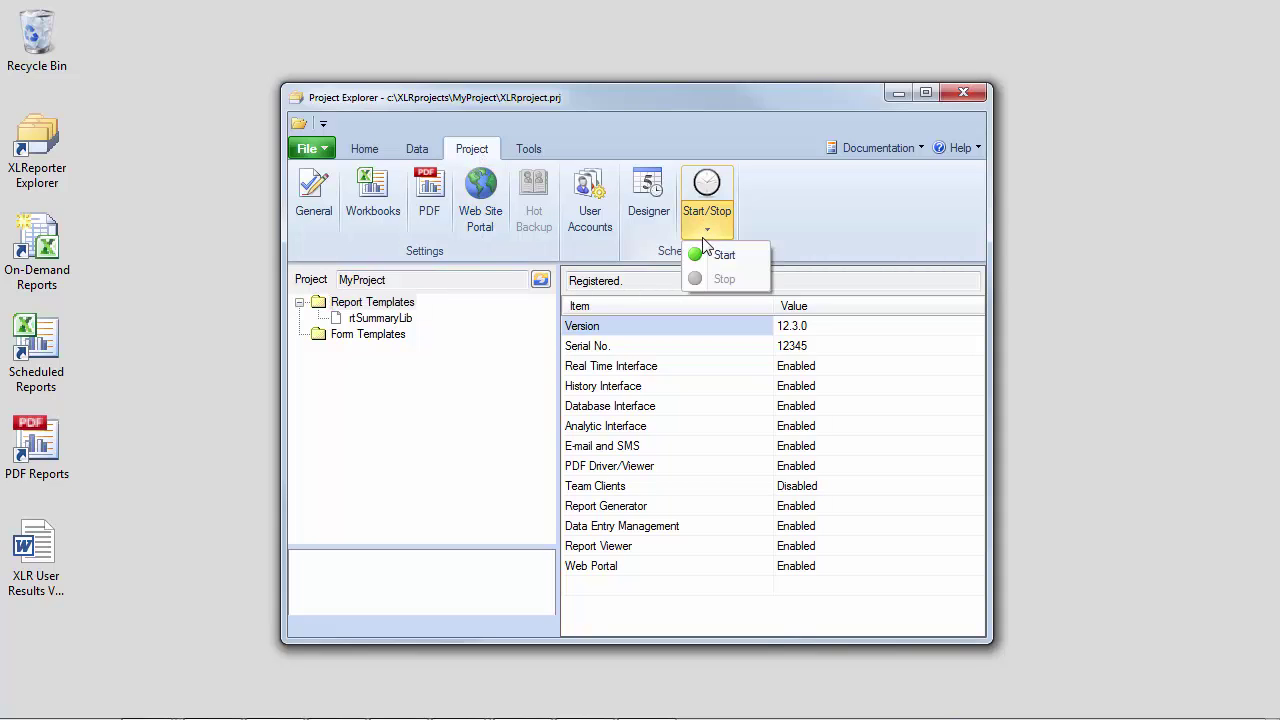
click(721, 256)
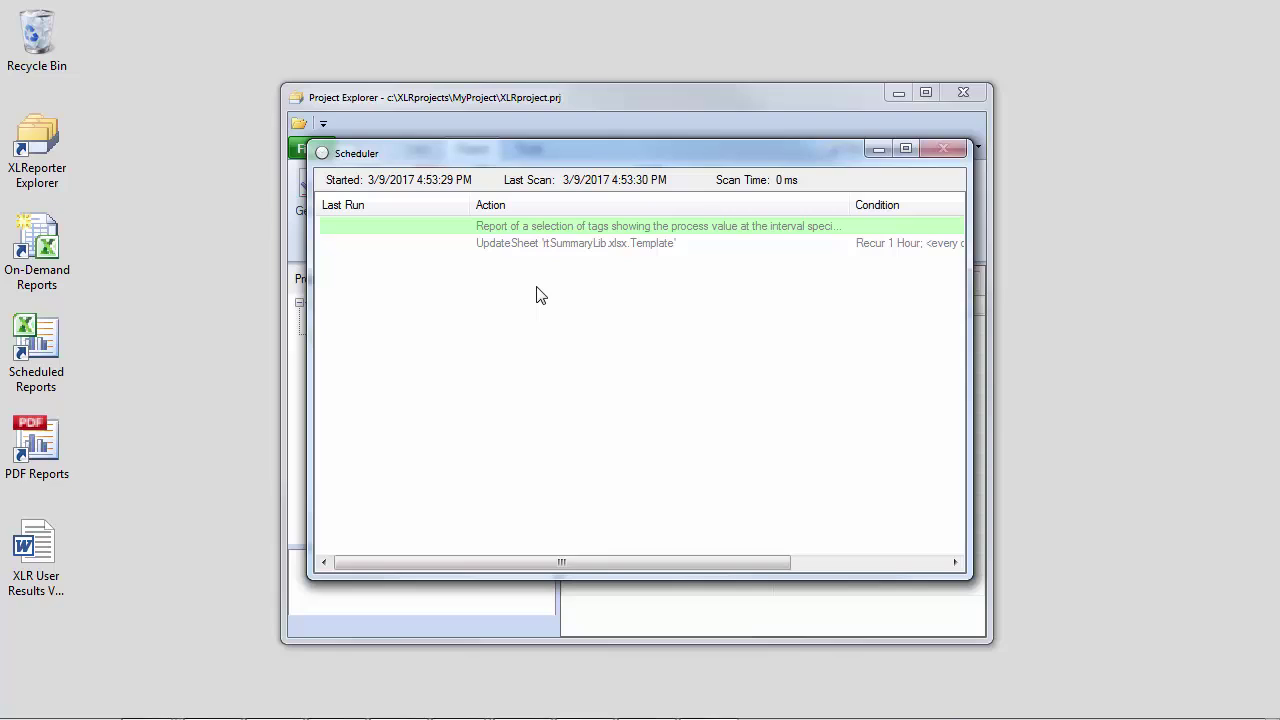